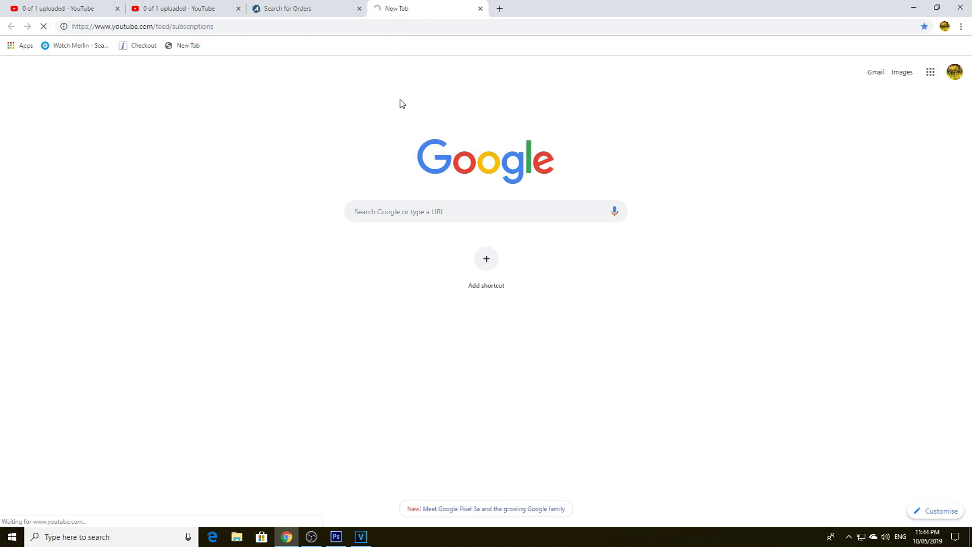
- Search YouTube for 'Eju' and open the EJU-BU channel page
{"action": "left_click", "coordinate": [382, 49]}
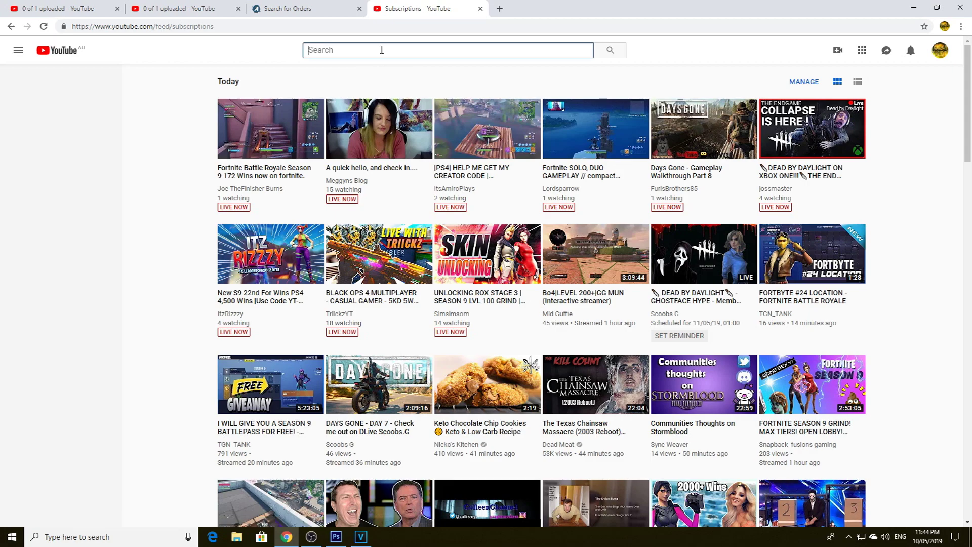
{"action": "type", "text": "Eju"}
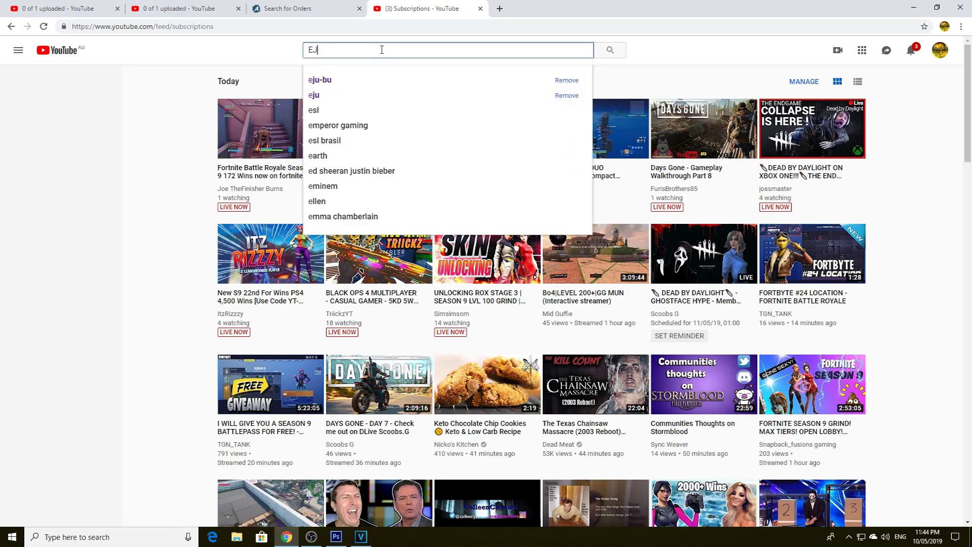
{"action": "left_click", "coordinate": [348, 80]}
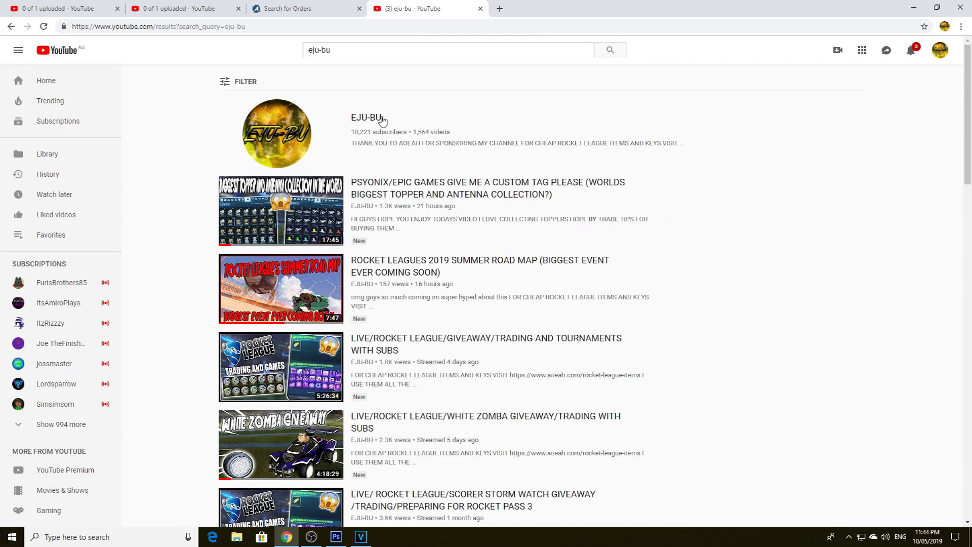
{"action": "left_click", "coordinate": [382, 120]}
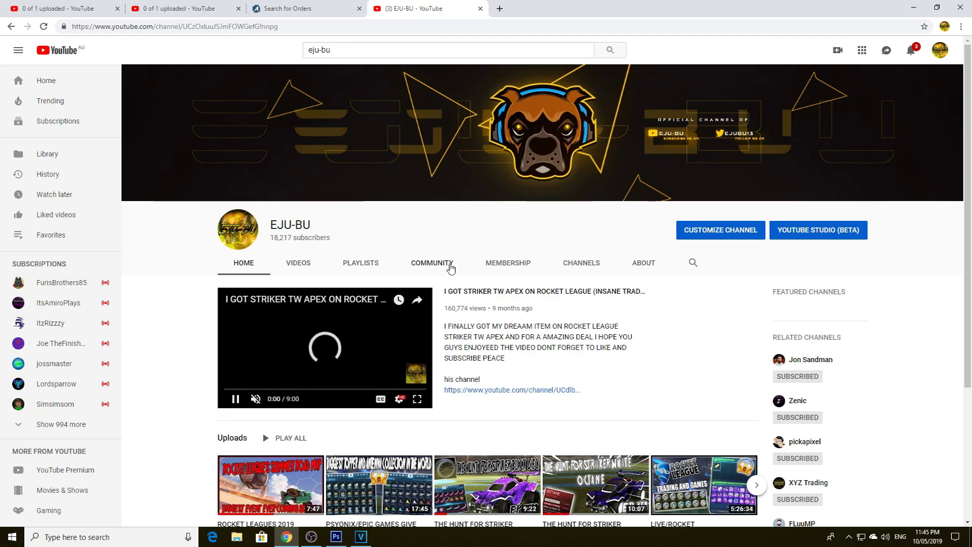
- Read through the EJU-BU Community posts, then close the channel tab
{"action": "left_click", "coordinate": [449, 263]}
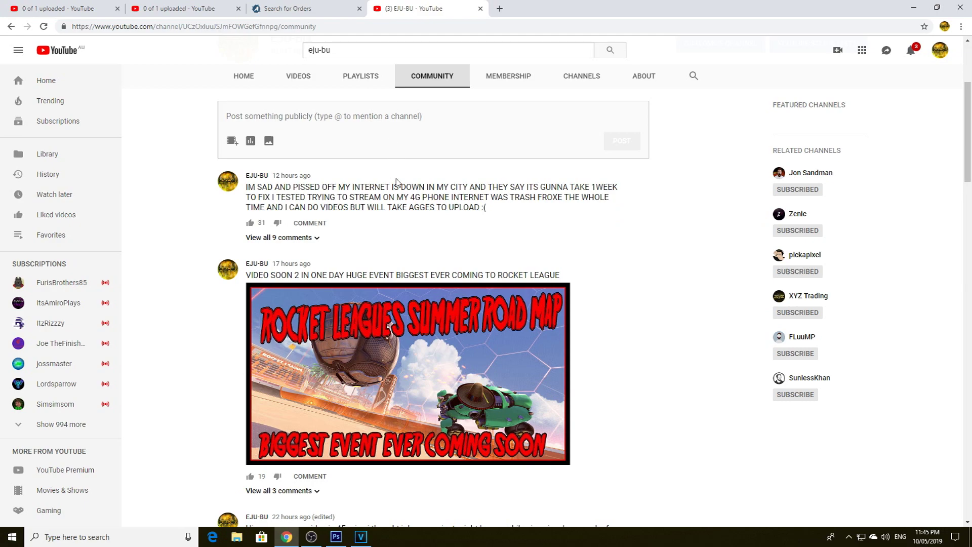
{"action": "scroll", "coordinate": [396, 259], "scroll_direction": "down", "scroll_amount": 4}
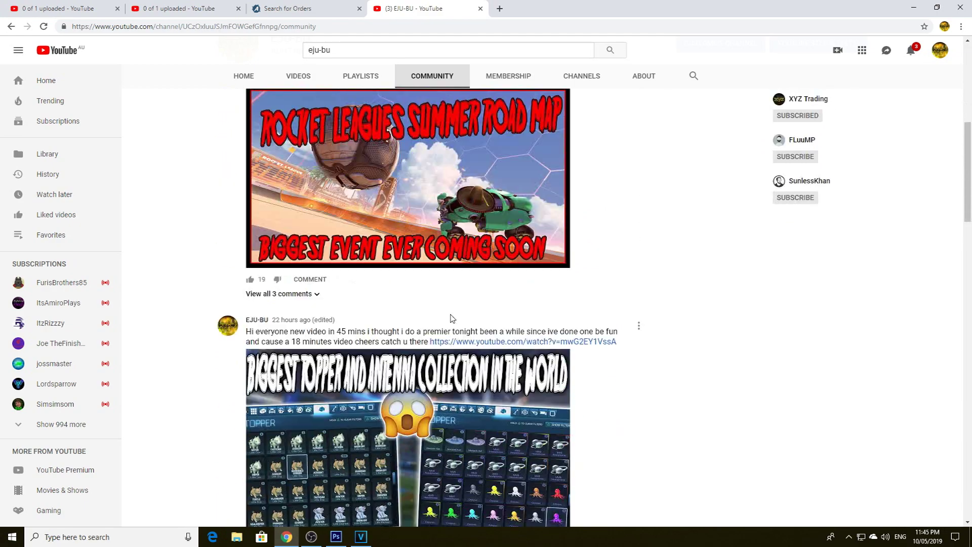
{"action": "scroll", "coordinate": [453, 316], "scroll_direction": "up", "scroll_amount": 5}
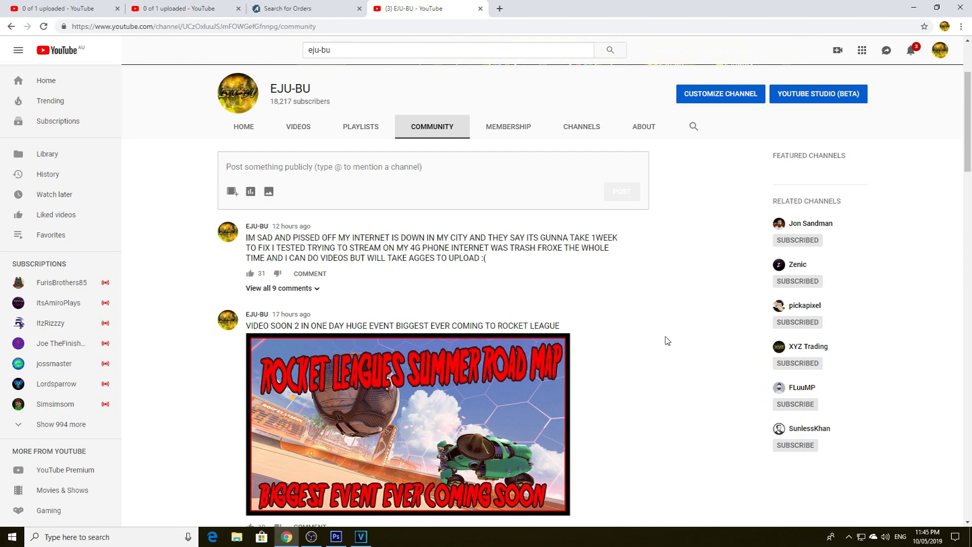
{"action": "scroll", "coordinate": [454, 336], "scroll_direction": "down", "scroll_amount": 10}
{"action": "scroll", "coordinate": [461, 360], "scroll_direction": "down", "scroll_amount": 15}
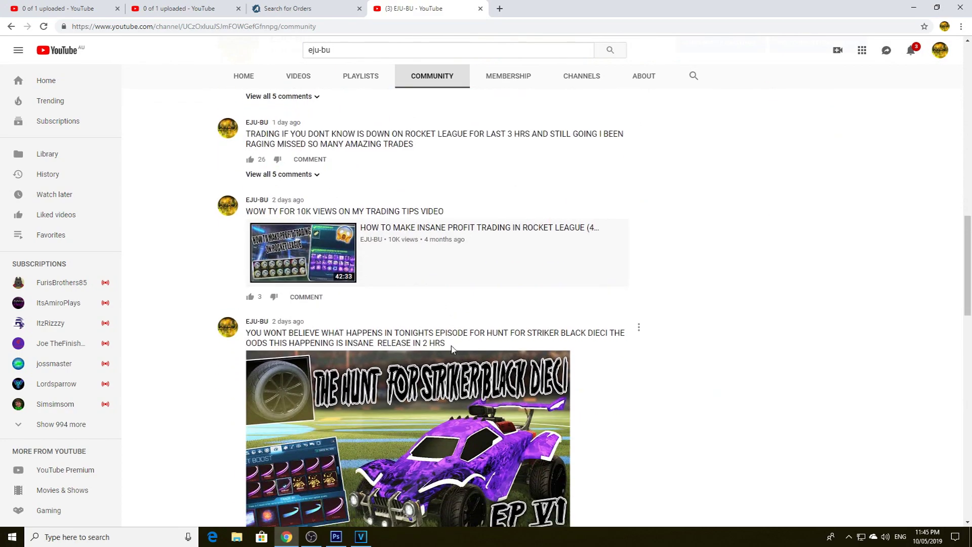
{"action": "scroll", "coordinate": [454, 349], "scroll_direction": "up", "scroll_amount": 20}
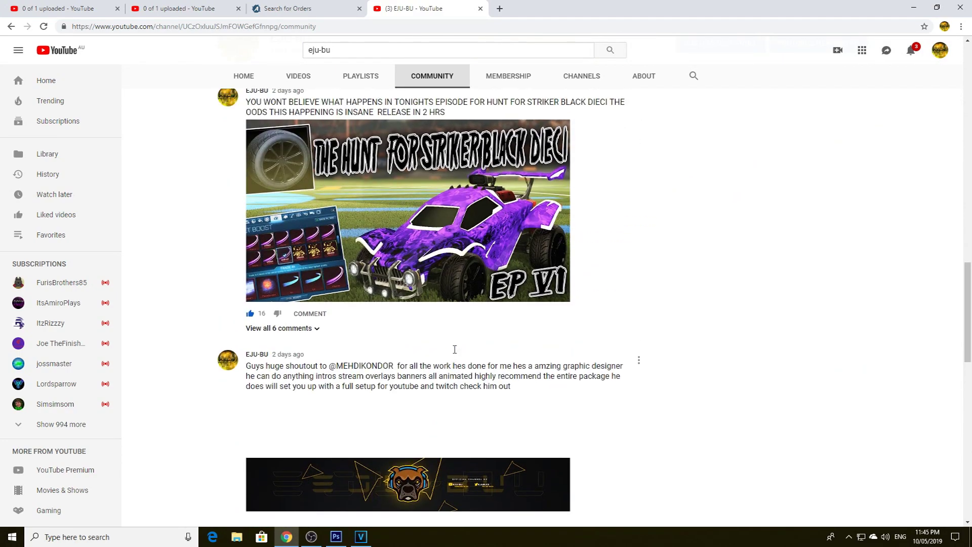
{"action": "scroll", "coordinate": [454, 353], "scroll_direction": "up", "scroll_amount": 7}
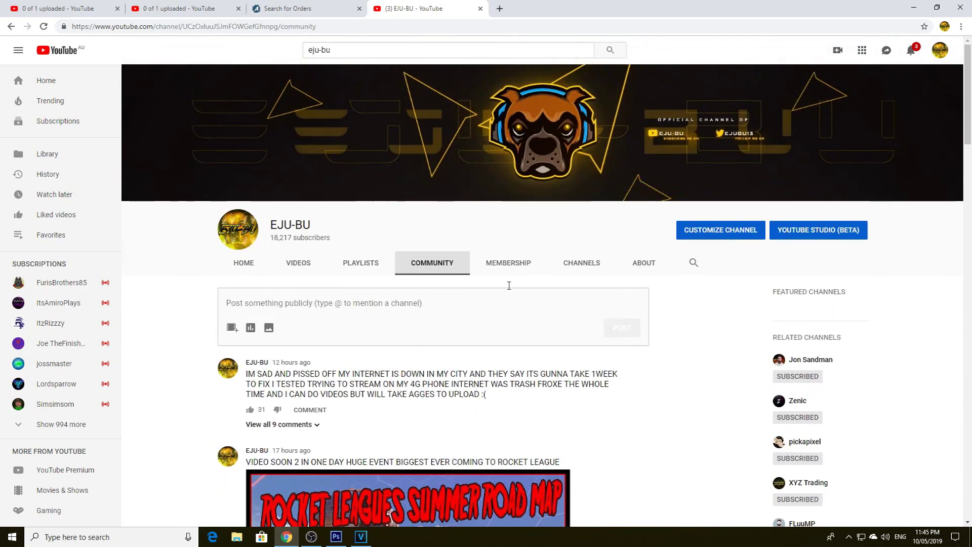
{"action": "left_click", "coordinate": [480, 8]}
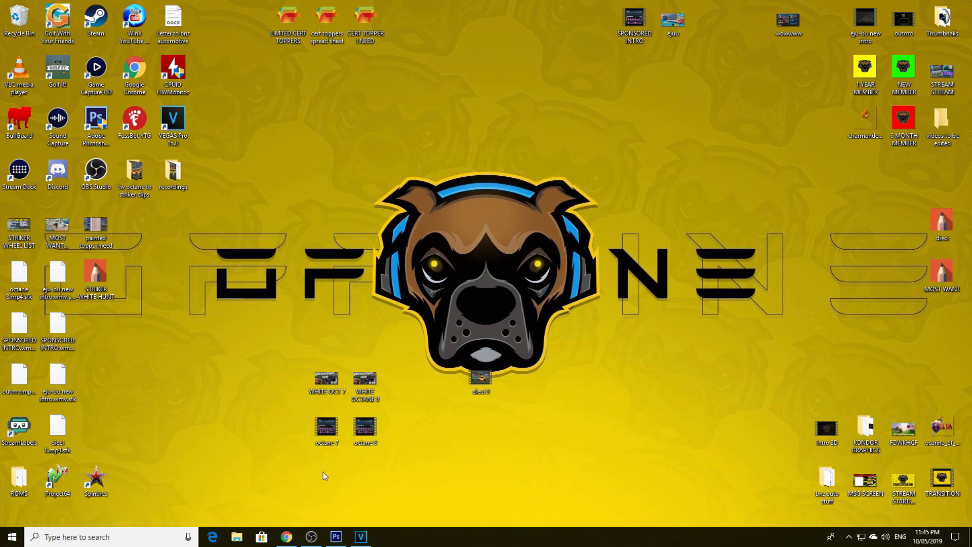
- Drag the dieci 8 icon onto the dog's muzzle, view its details, then restore VEGAS Pro
{"action": "left_click_drag", "start_coordinate": [480, 377], "coordinate": [481, 326]}
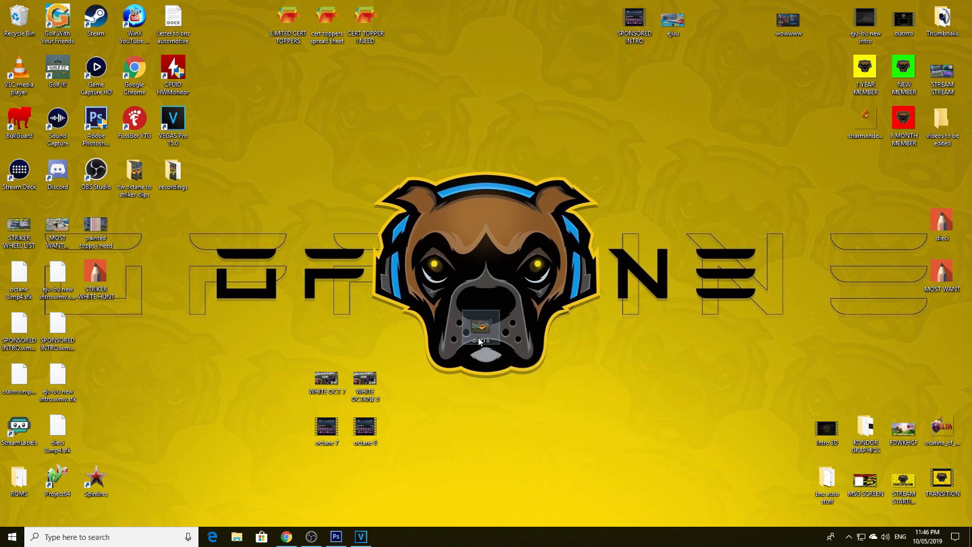
{"action": "mouse_move", "coordinate": [479, 340]}
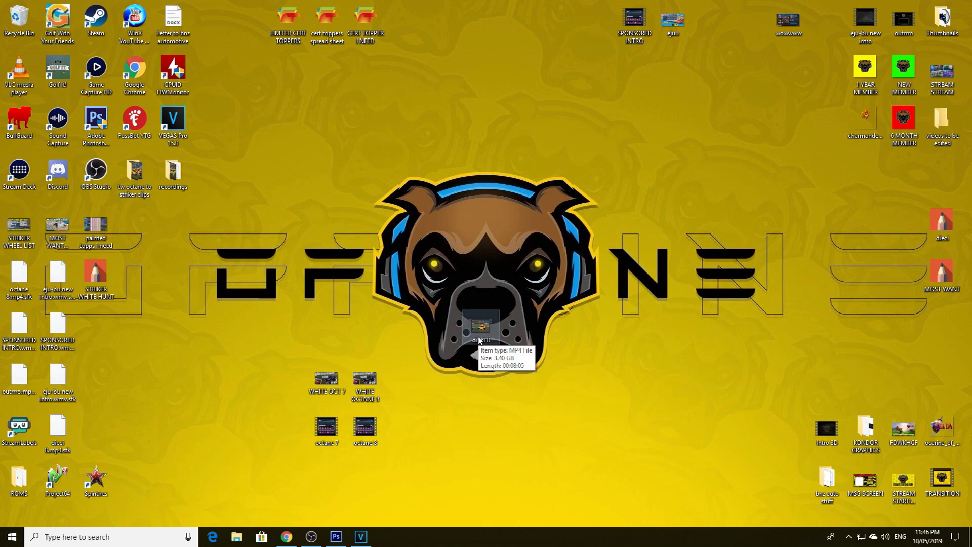
{"action": "left_click", "coordinate": [371, 542]}
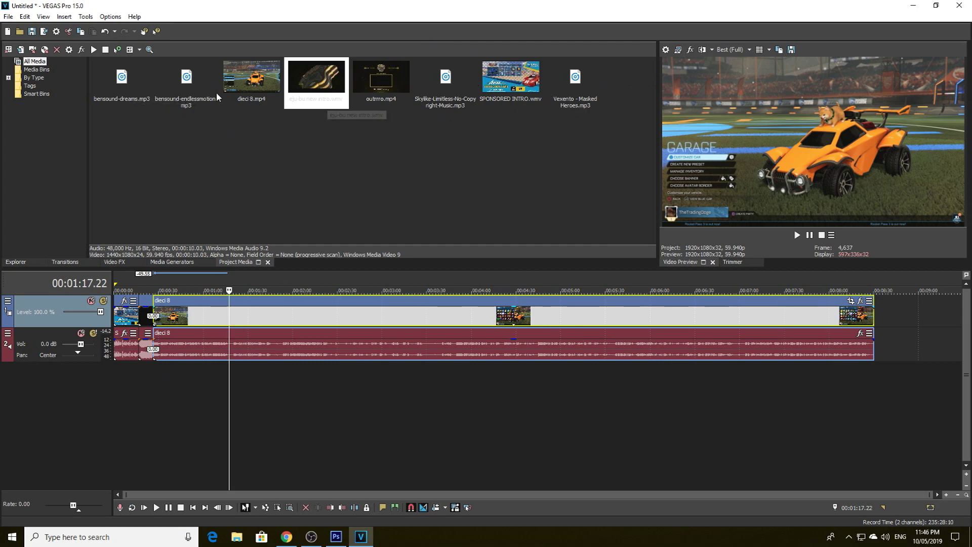
- Place Vexento - Masked Heroes and bensound-endlessmotion back-to-back on a new music track
{"action": "left_click_drag", "start_coordinate": [216, 97], "coordinate": [298, 410]}
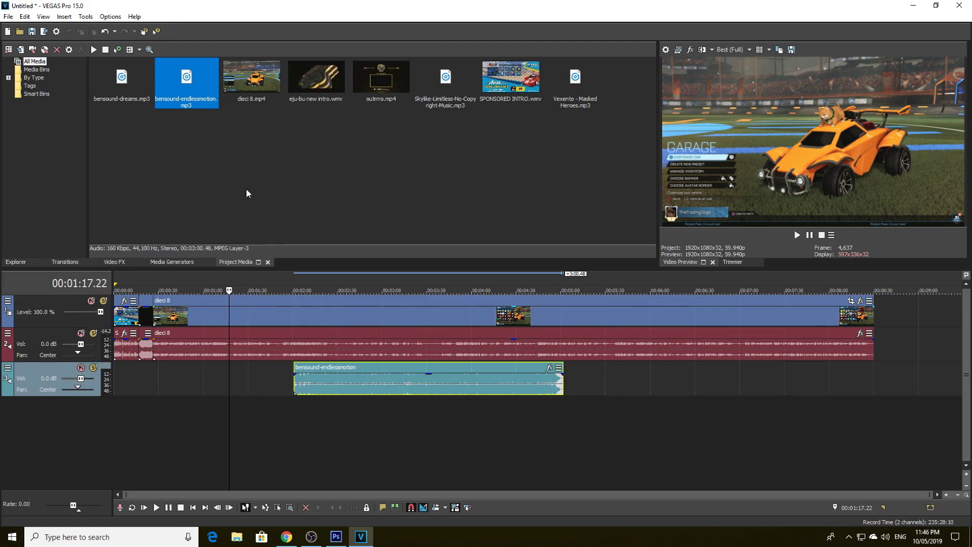
{"action": "left_click_drag", "start_coordinate": [369, 368], "coordinate": [459, 368]}
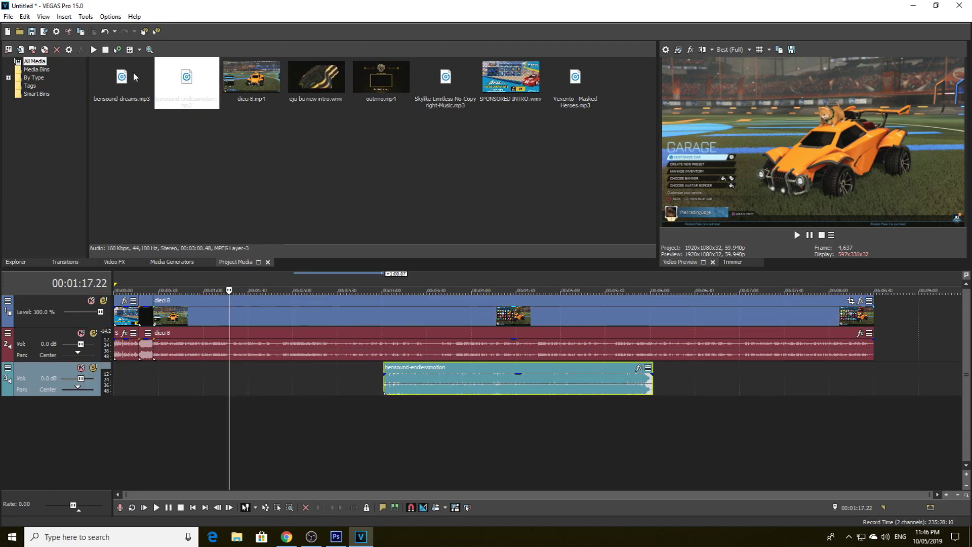
{"action": "left_click_drag", "start_coordinate": [570, 102], "coordinate": [161, 382]}
{"action": "left_click_drag", "start_coordinate": [499, 373], "coordinate": [648, 374]}
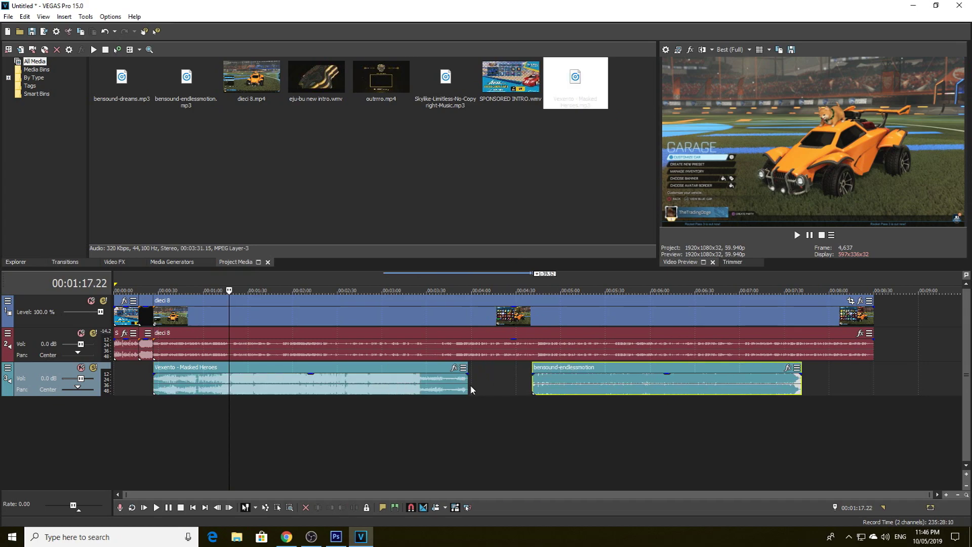
{"action": "left_click_drag", "start_coordinate": [468, 392], "coordinate": [415, 392]}
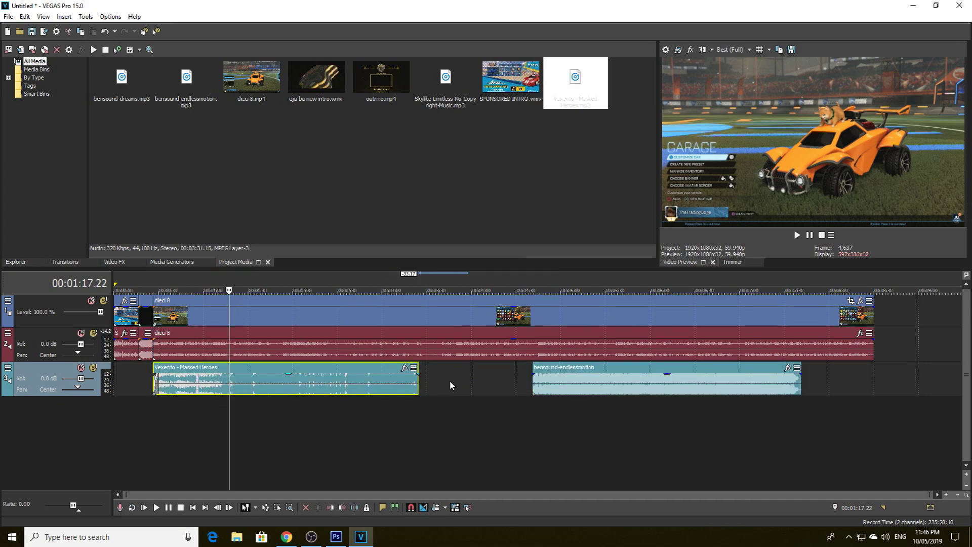
{"action": "left_click_drag", "start_coordinate": [567, 379], "coordinate": [451, 380]}
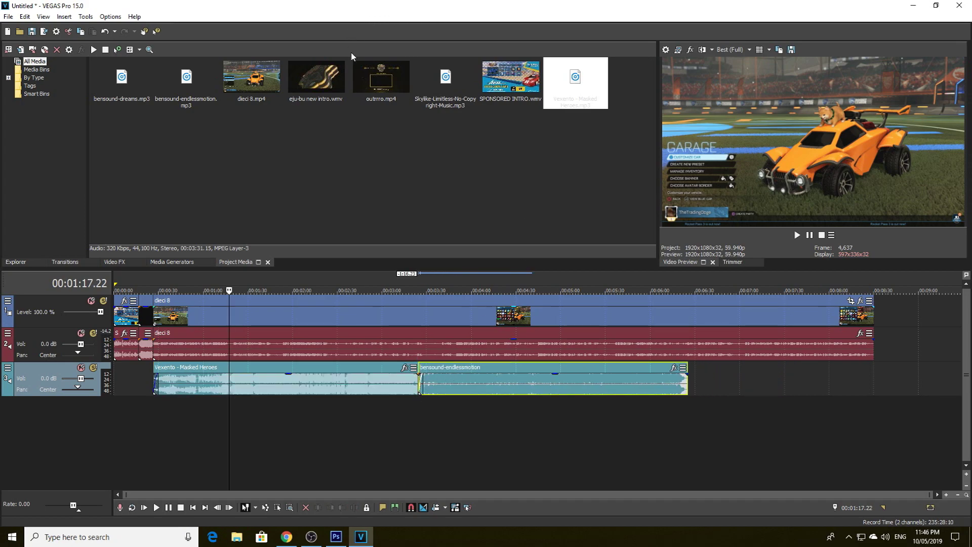
- Add a trimmed bensound-dreams after endlessmotion and append outrro.mp4 after dieci 8
{"action": "left_click_drag", "start_coordinate": [187, 87], "coordinate": [397, 186]}
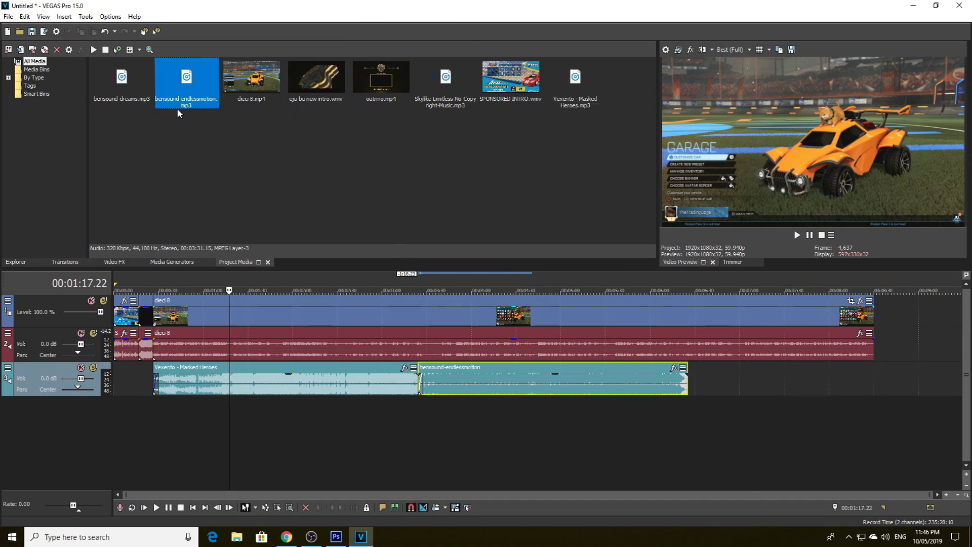
{"action": "left_click_drag", "start_coordinate": [121, 86], "coordinate": [692, 387]}
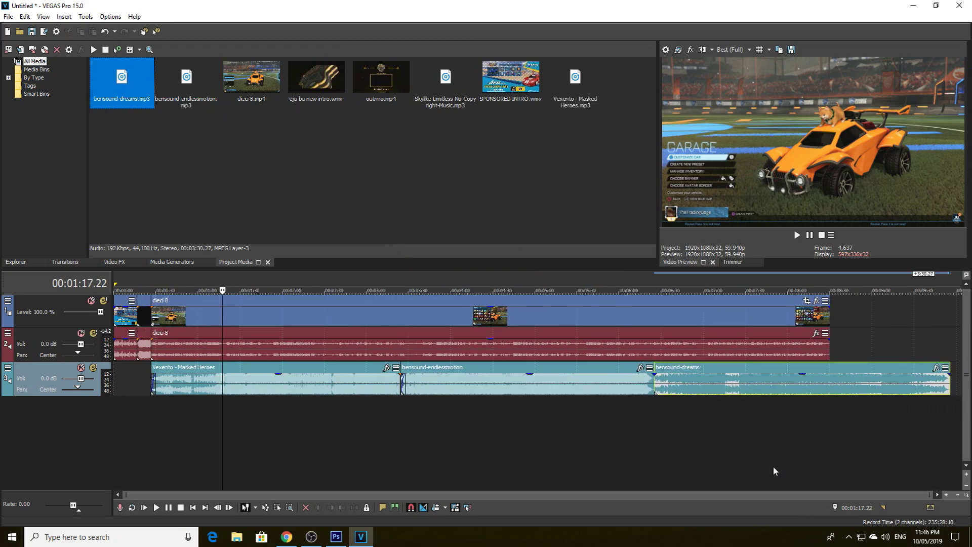
{"action": "left_click_drag", "start_coordinate": [950, 383], "coordinate": [829, 382]}
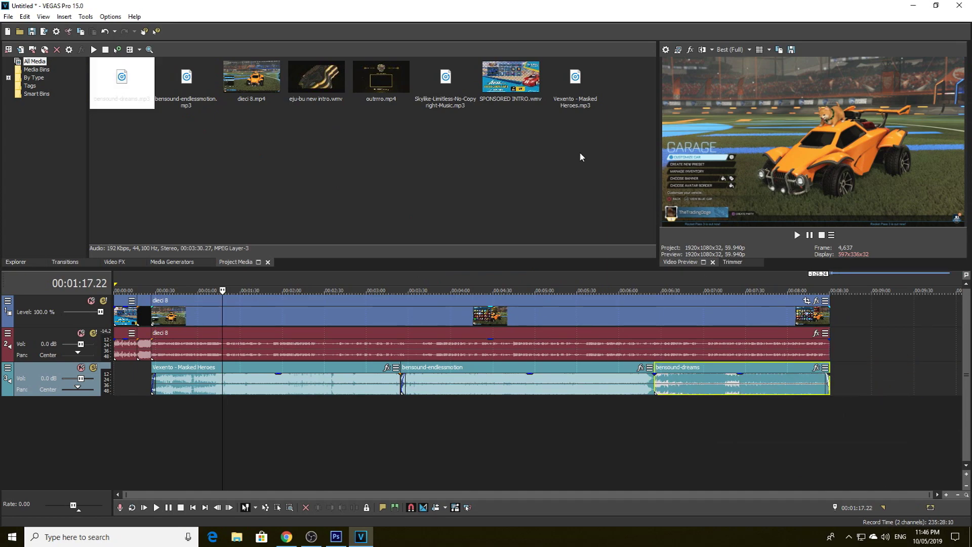
{"action": "left_click_drag", "start_coordinate": [390, 79], "coordinate": [843, 310]}
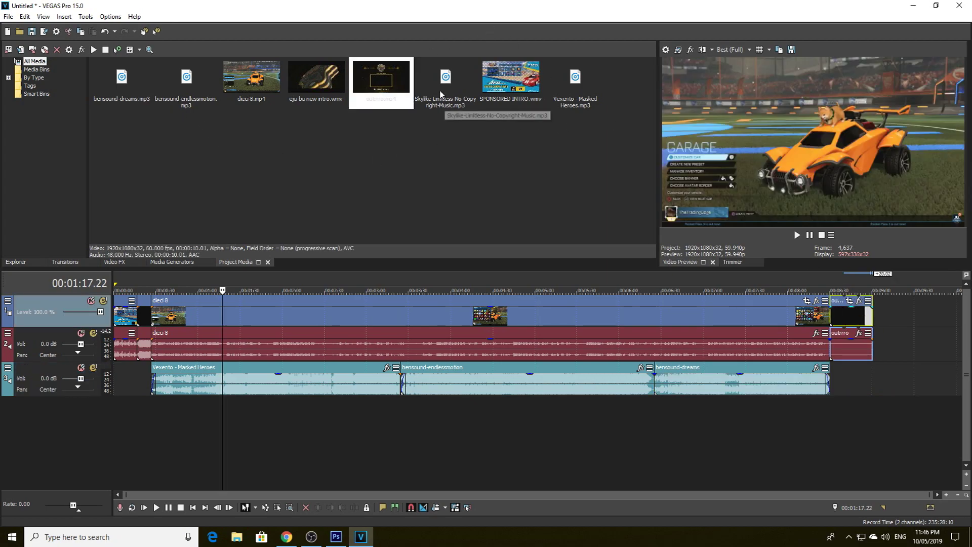
- Add a shortened Skylike music clip on a new audio track, then minimize VEGAS for the browser
{"action": "left_click_drag", "start_coordinate": [441, 93], "coordinate": [835, 444]}
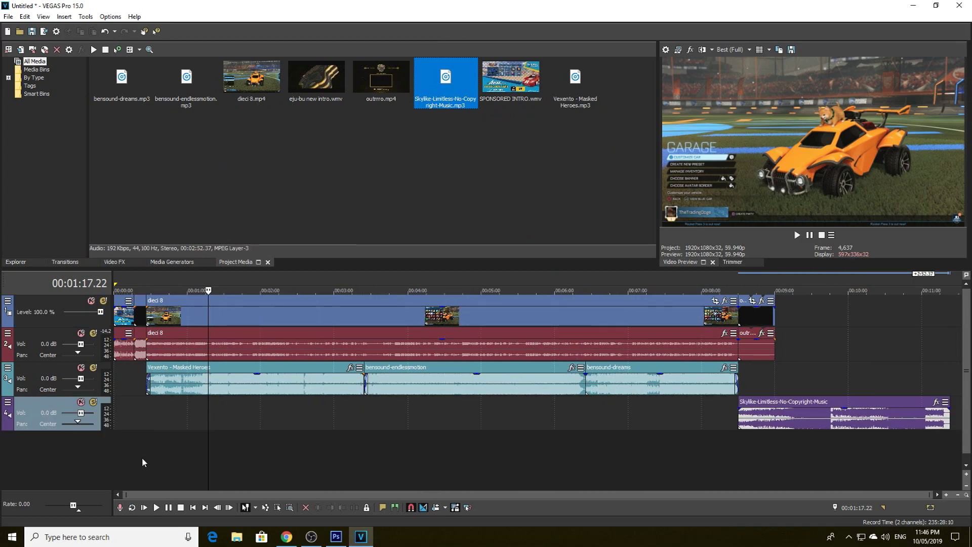
{"action": "left_click_drag", "start_coordinate": [152, 494], "coordinate": [367, 494]}
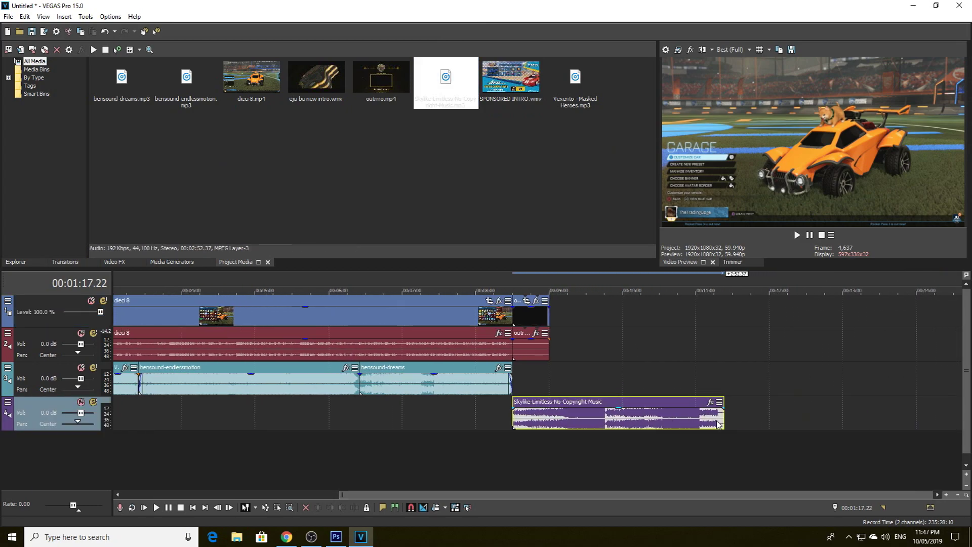
{"action": "left_click_drag", "start_coordinate": [725, 413], "coordinate": [553, 439]}
{"action": "left_click_drag", "start_coordinate": [585, 495], "coordinate": [360, 494]}
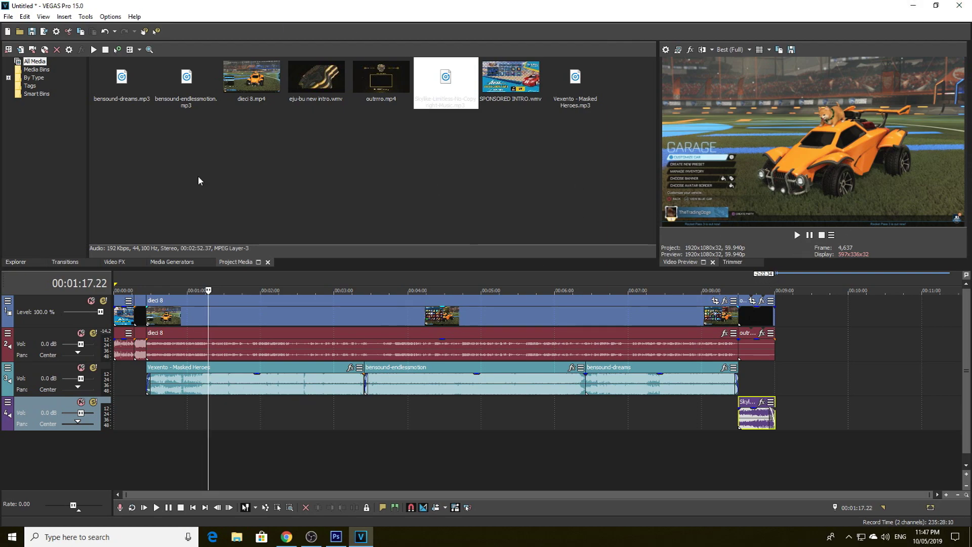
{"action": "left_click", "coordinate": [913, 5]}
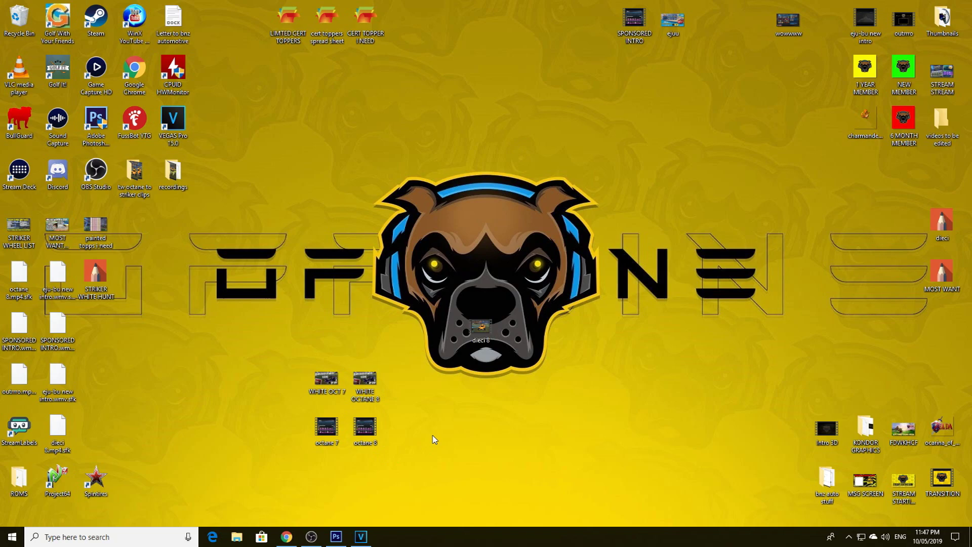
{"action": "left_click", "coordinate": [286, 536]}
- Check the three Rocket League PS4 orders on AOEAH, then switch to the first YouTube upload
{"action": "left_click", "coordinate": [310, 10]}
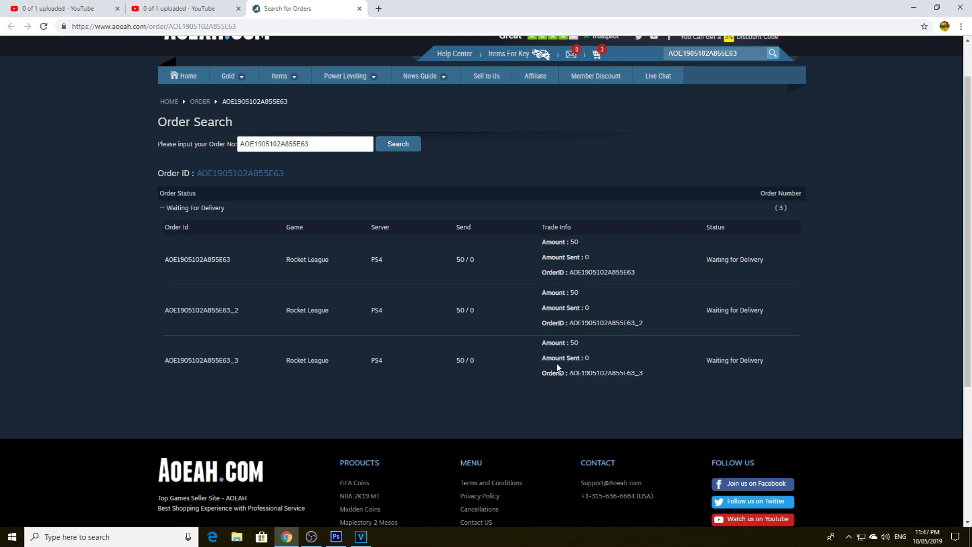
{"action": "left_click", "coordinate": [920, 6]}
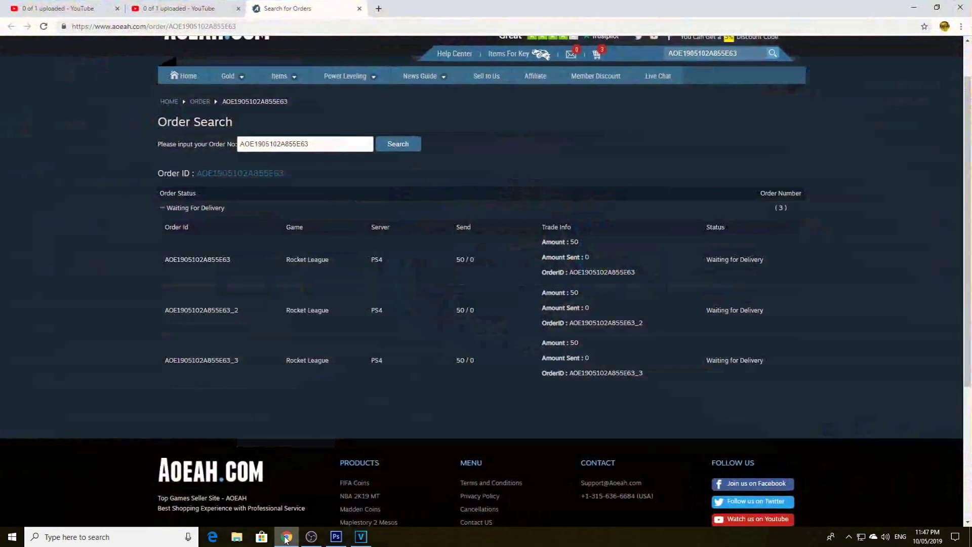
{"action": "left_click", "coordinate": [286, 538]}
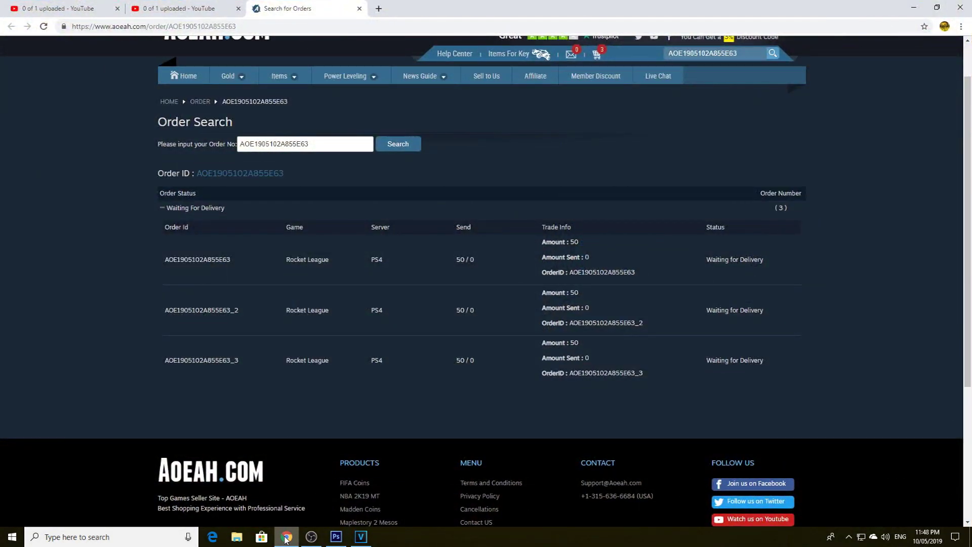
{"action": "left_click", "coordinate": [83, 9]}
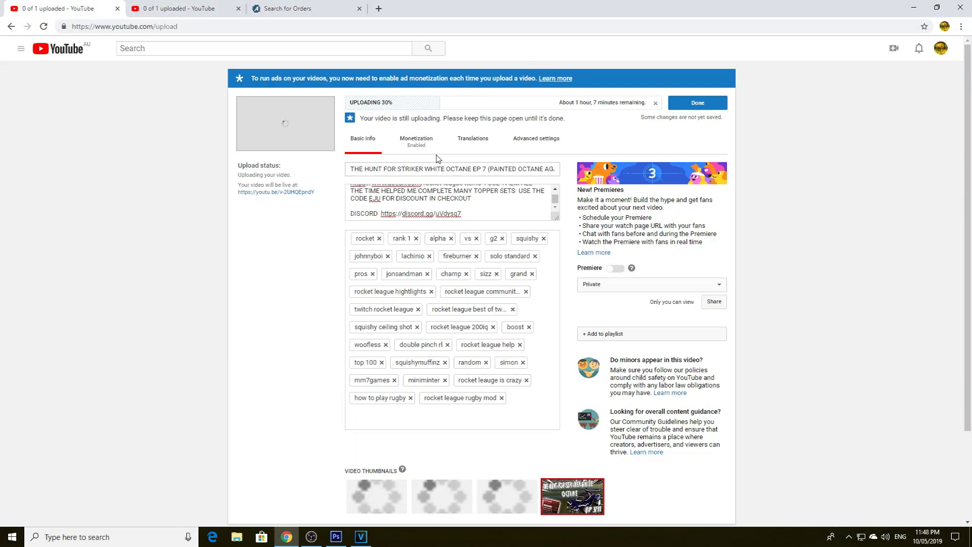
- Check the Episode 8 upload at 8%, then return to the EP 7 upload at 30%
{"action": "left_click", "coordinate": [186, 11]}
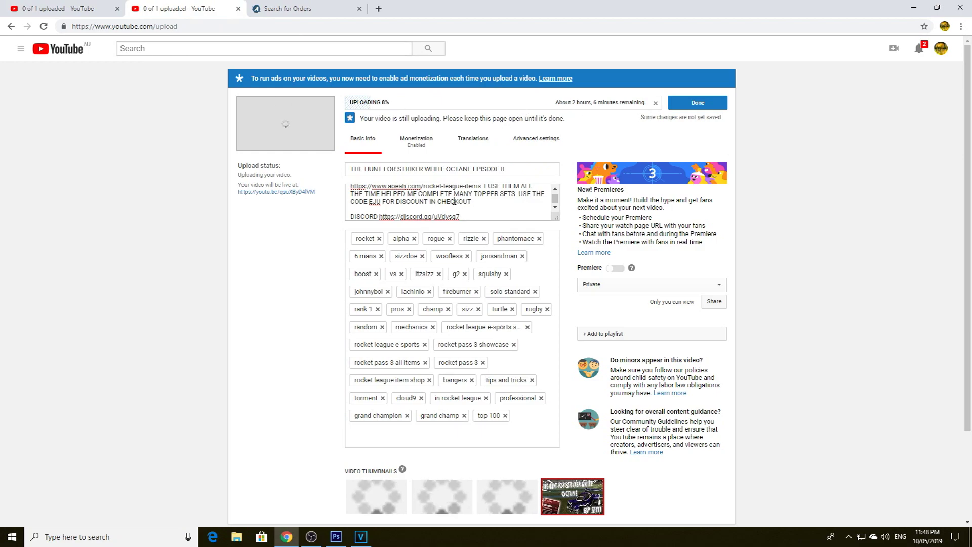
{"action": "left_click", "coordinate": [76, 9]}
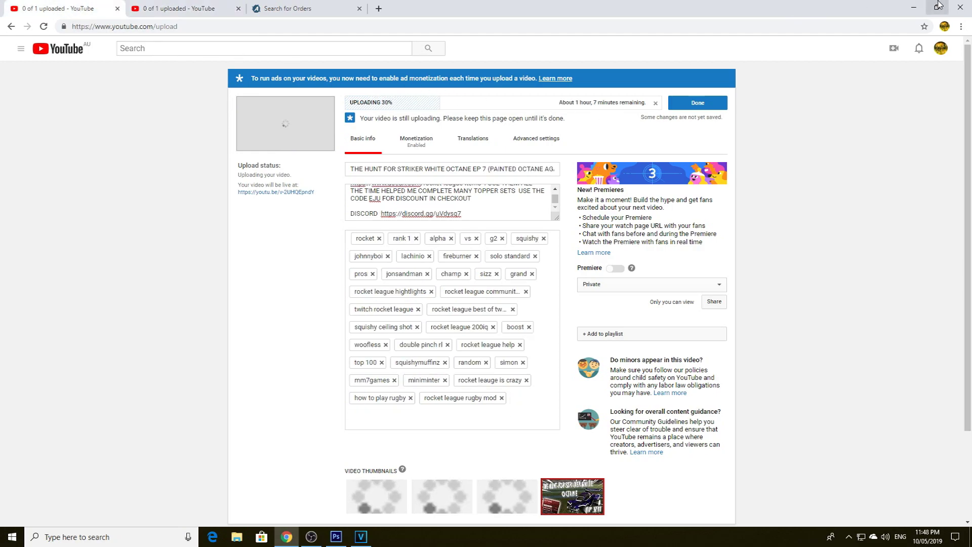
- Move the dieci 8 icon beside the octane clips, briefly check VEGAS, then launch Discord
{"action": "left_click", "coordinate": [914, 9]}
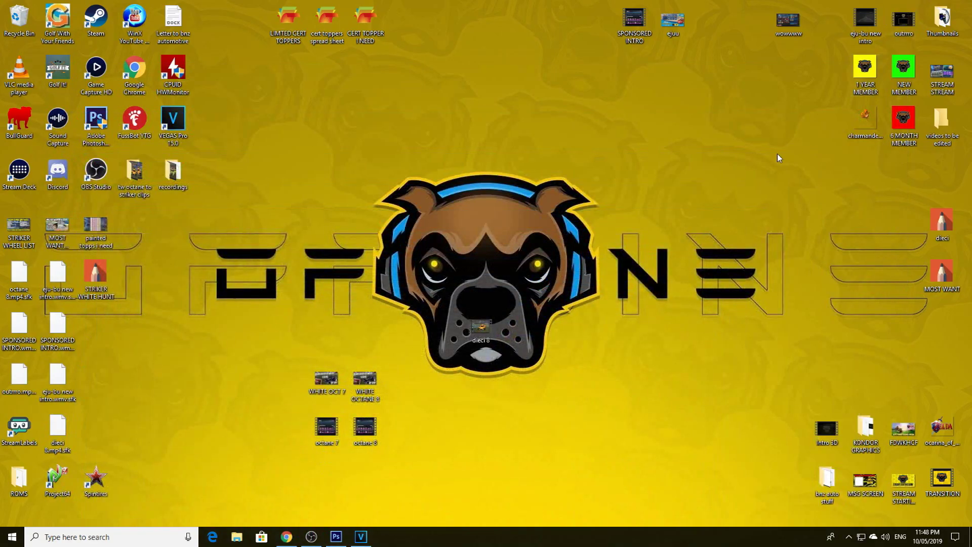
{"action": "left_click_drag", "start_coordinate": [481, 327], "coordinate": [405, 379]}
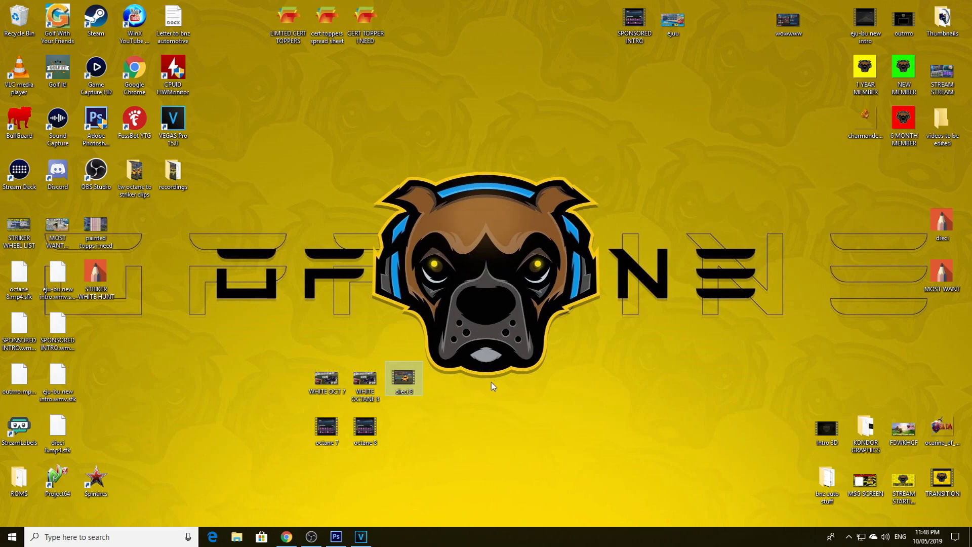
{"action": "left_click", "coordinate": [361, 536]}
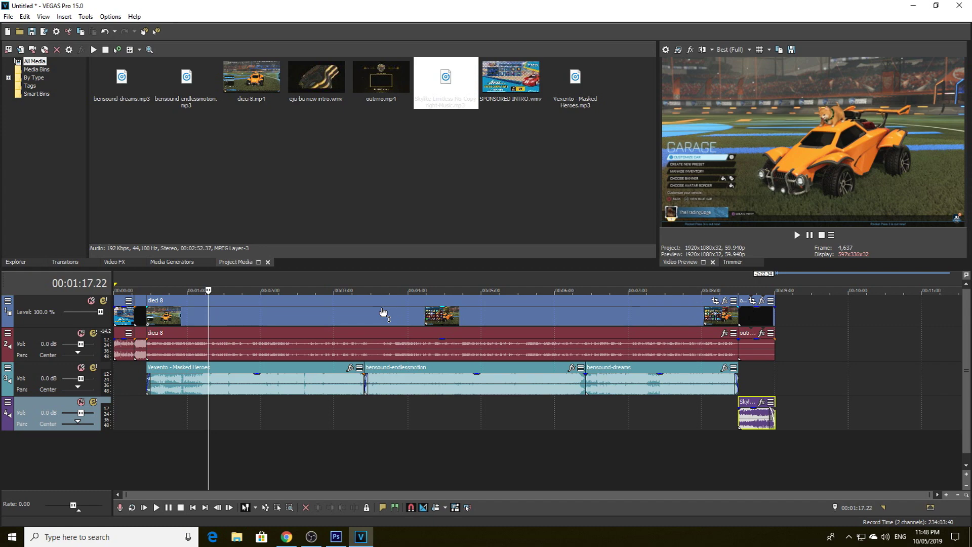
{"action": "left_click", "coordinate": [912, 5]}
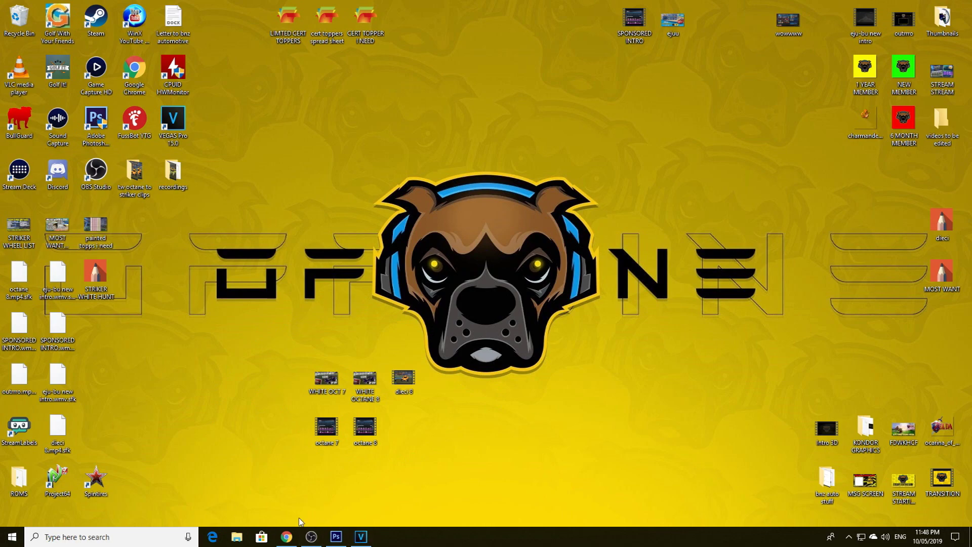
{"action": "double_click", "coordinate": [71, 172]}
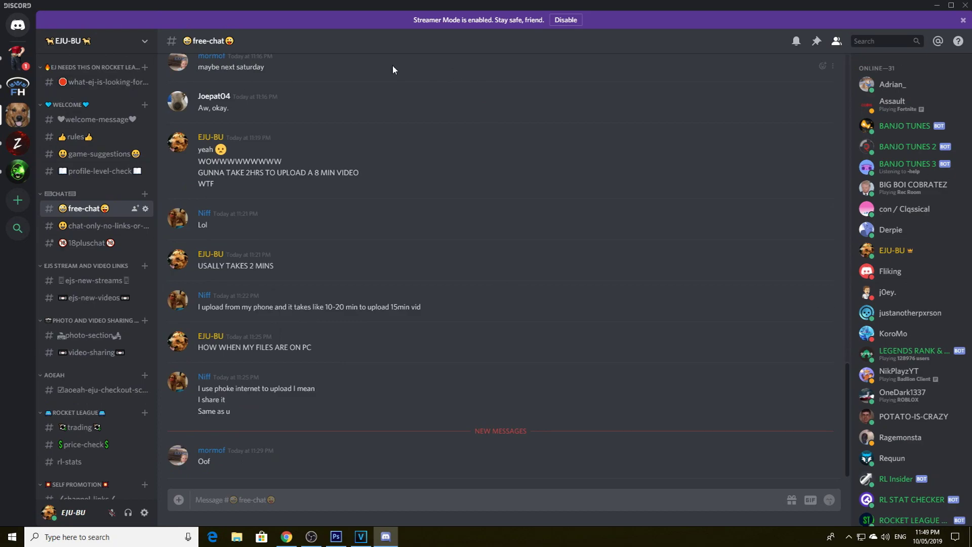
- Dismiss the Streamer Mode notice and switch to the #trading channel
{"action": "left_click", "coordinate": [963, 21]}
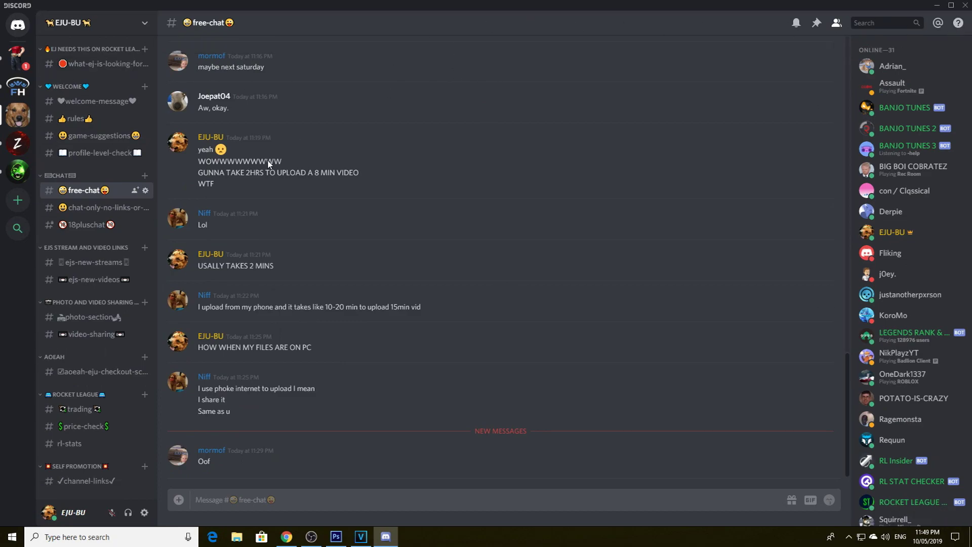
{"action": "scroll", "coordinate": [92, 268], "scroll_direction": "down", "scroll_amount": 3}
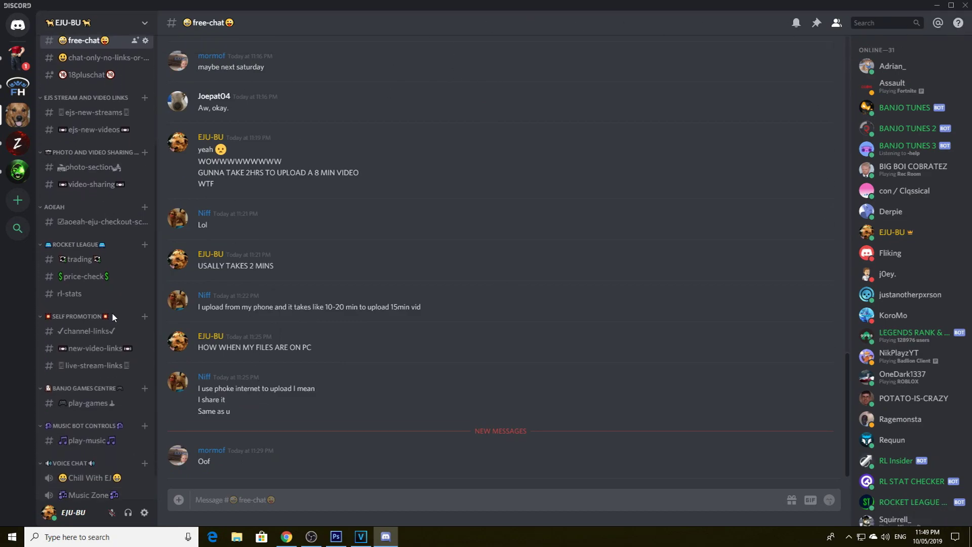
{"action": "left_click", "coordinate": [84, 257]}
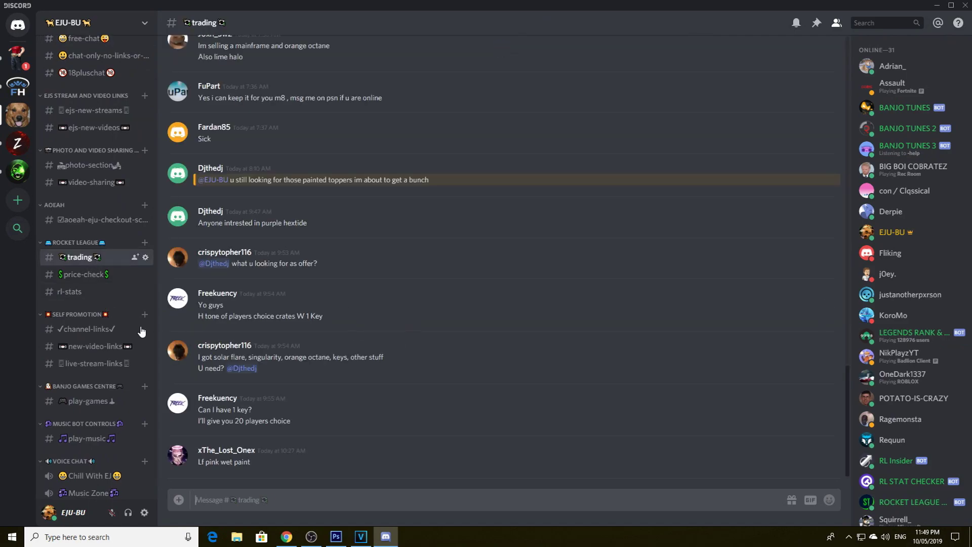
{"action": "scroll", "coordinate": [101, 395], "scroll_direction": "down", "scroll_amount": 1}
{"action": "scroll", "coordinate": [138, 409], "scroll_direction": "up", "scroll_amount": 4}
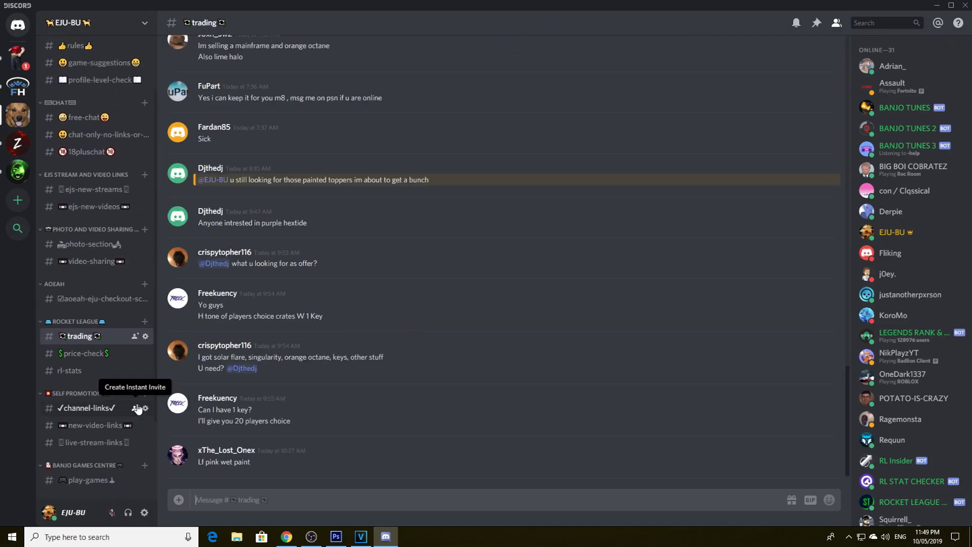
{"action": "left_click", "coordinate": [964, 5]}
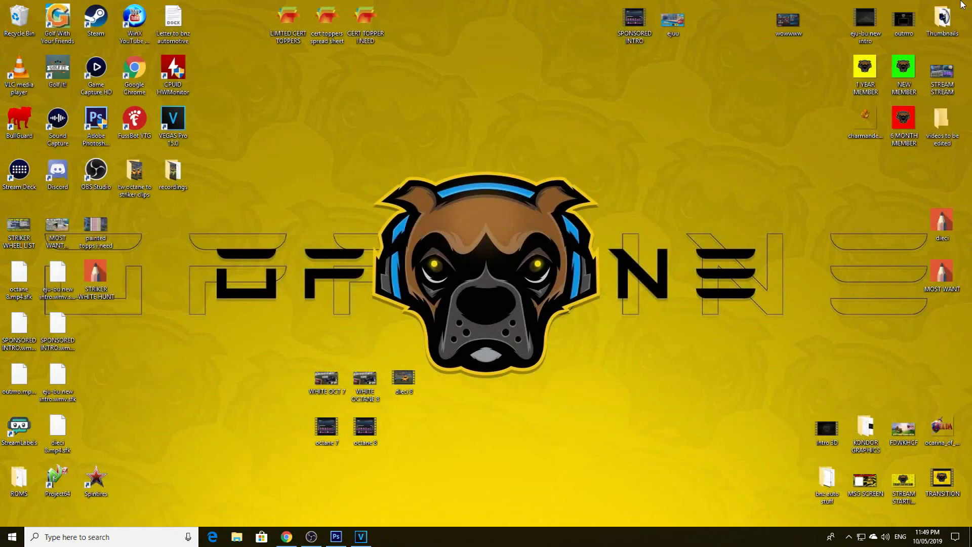